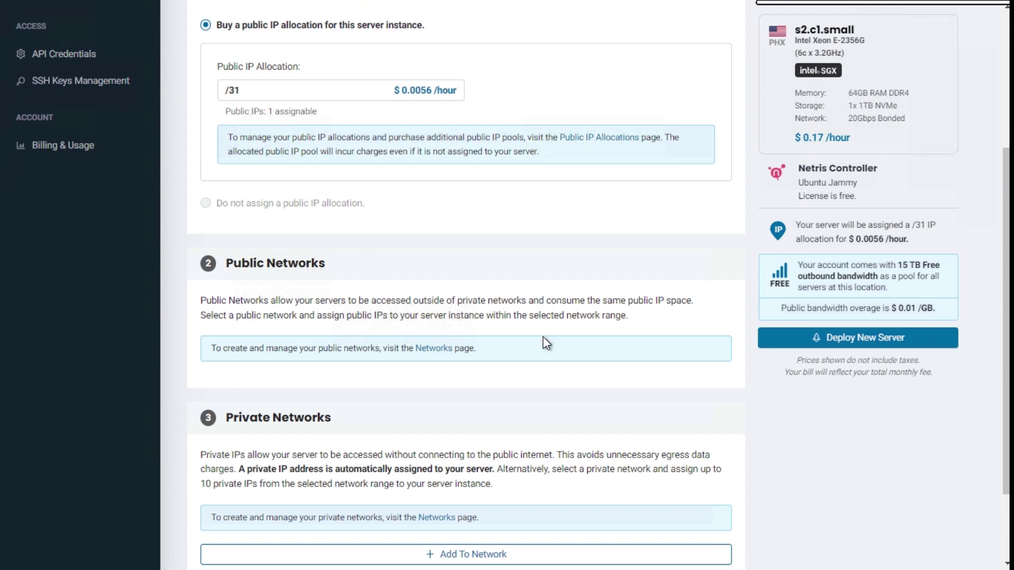
# - Deploy the s2.c1.small Netris Controller server with the selected /31 public IP allocation
pyautogui.scroll(4, 474, 294)
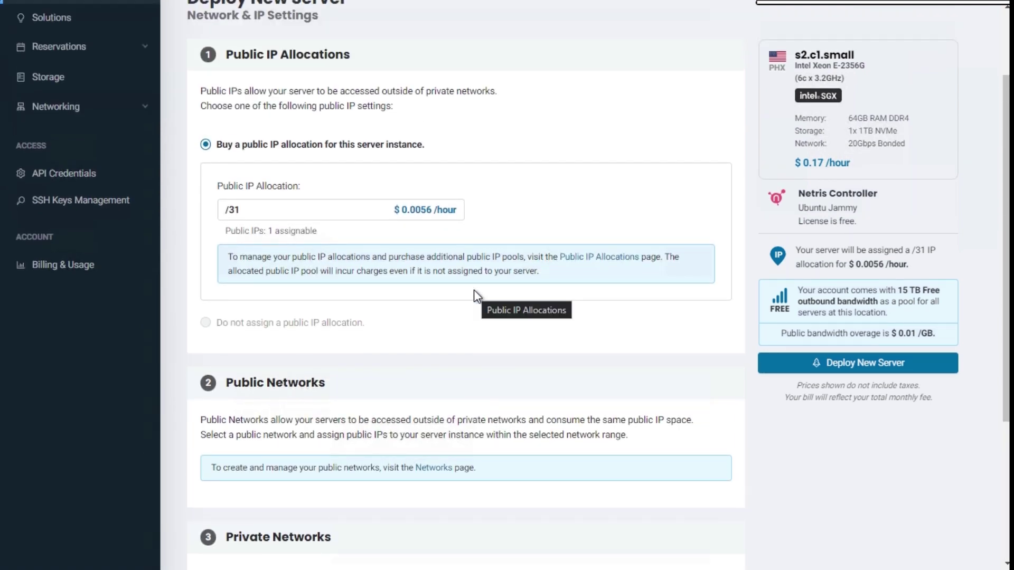
pyautogui.scroll(-4, 474, 296)
pyautogui.click(689, 508)
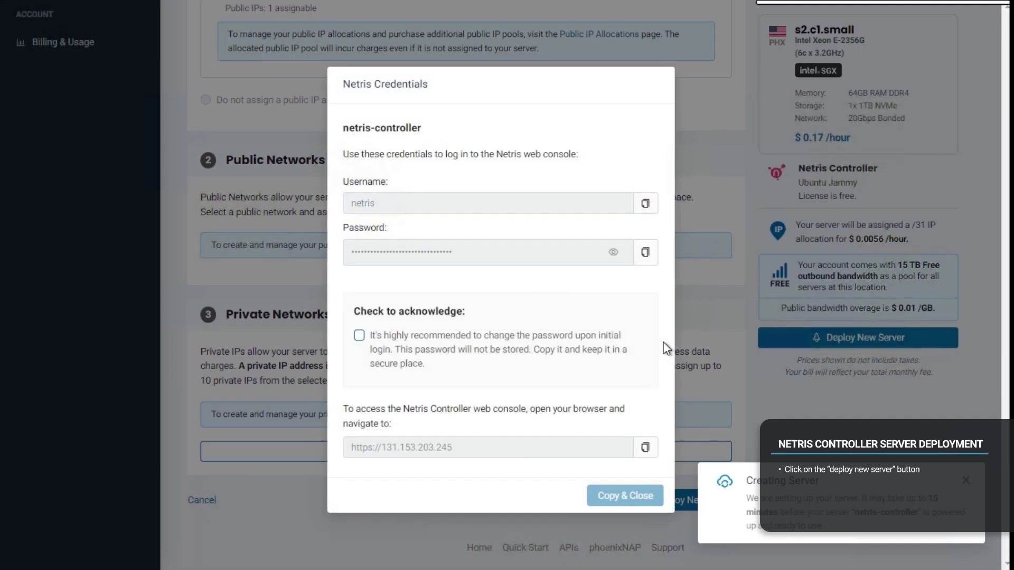
# - Acknowledge the password-change recommendation, copy the Netris username, password and web console address, and close the credentials dialog
pyautogui.click(644, 206)
pyautogui.click(359, 336)
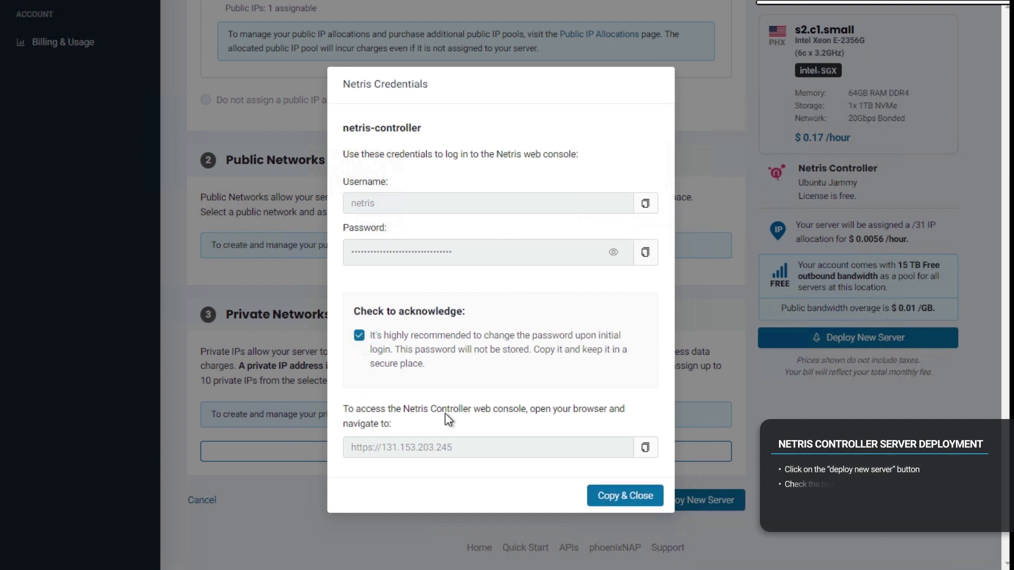
pyautogui.click(645, 448)
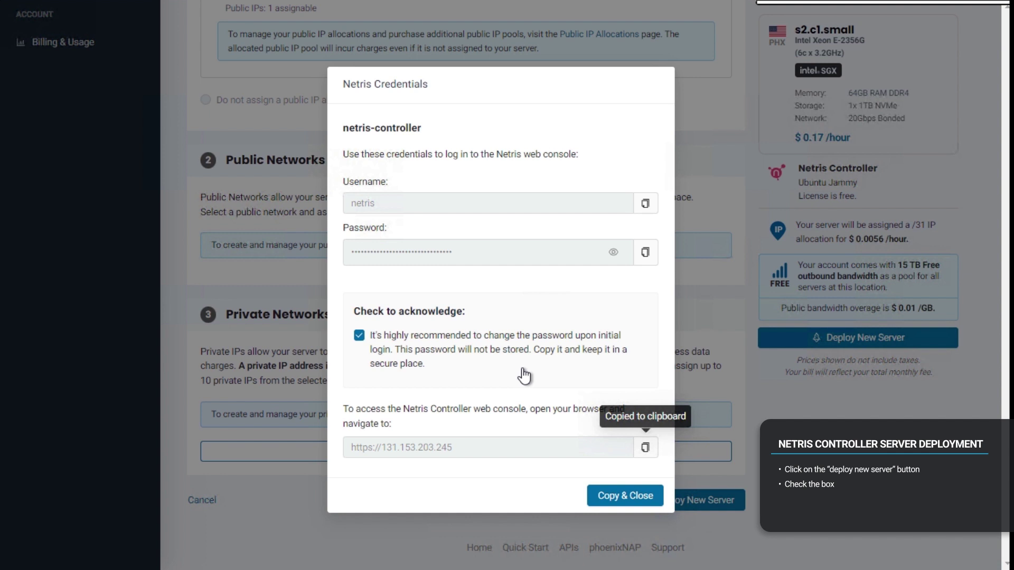
pyautogui.click(646, 254)
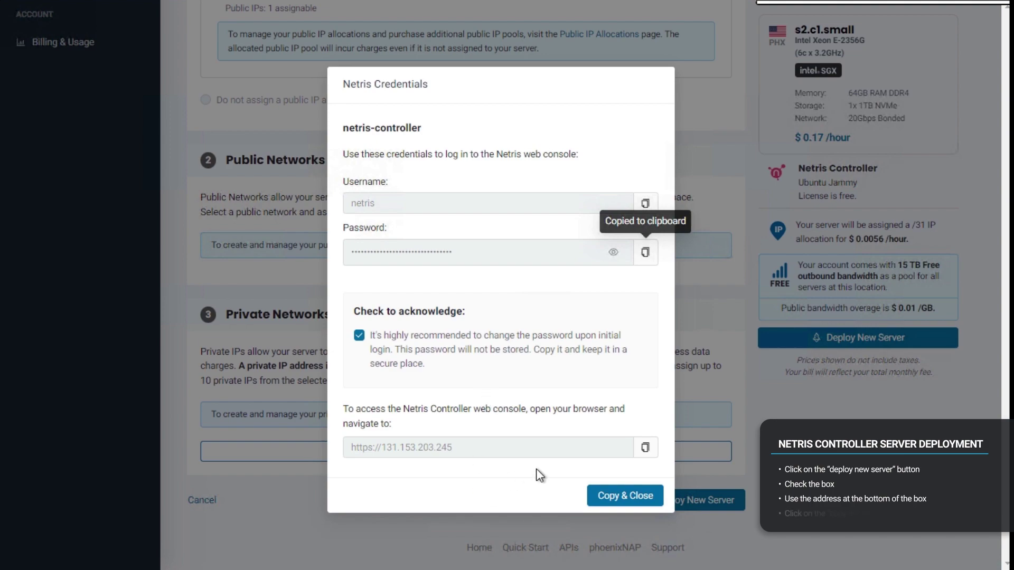
pyautogui.click(645, 447)
pyautogui.click(629, 496)
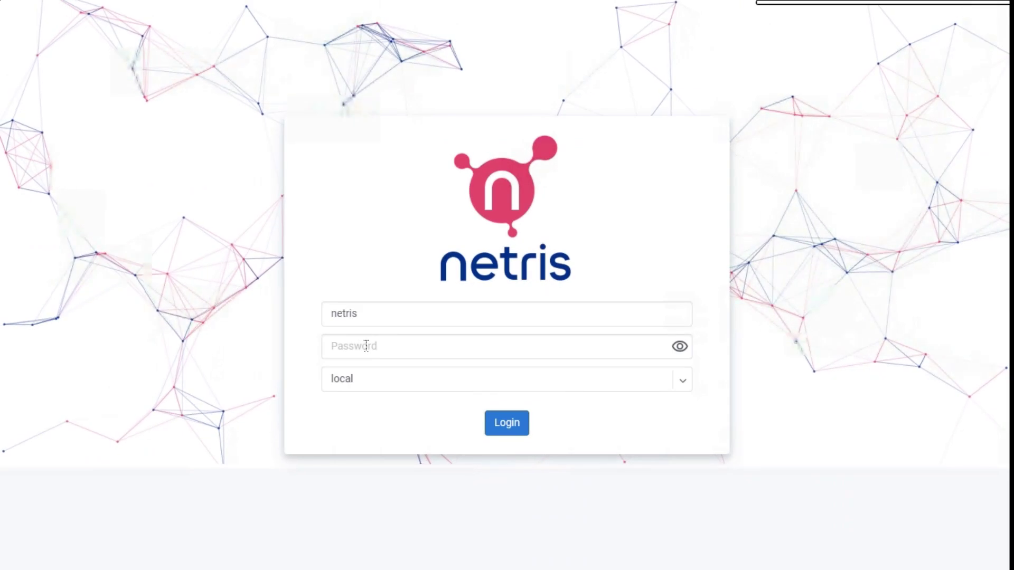
# - Log in to the Netris web console as netris with the copied account password and local authentication
pyautogui.hotkey('ctrl', 'v')
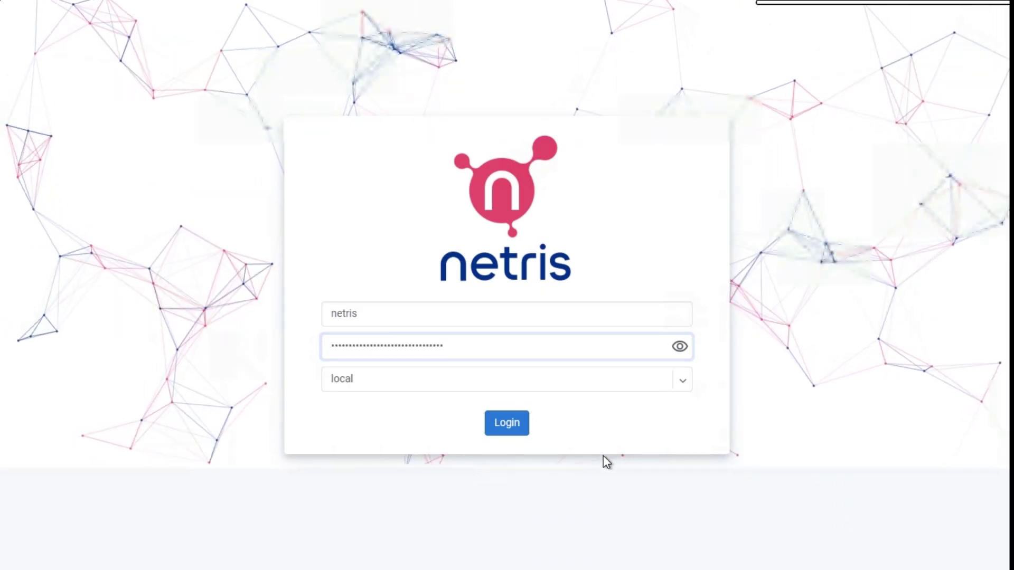
pyautogui.click(505, 424)
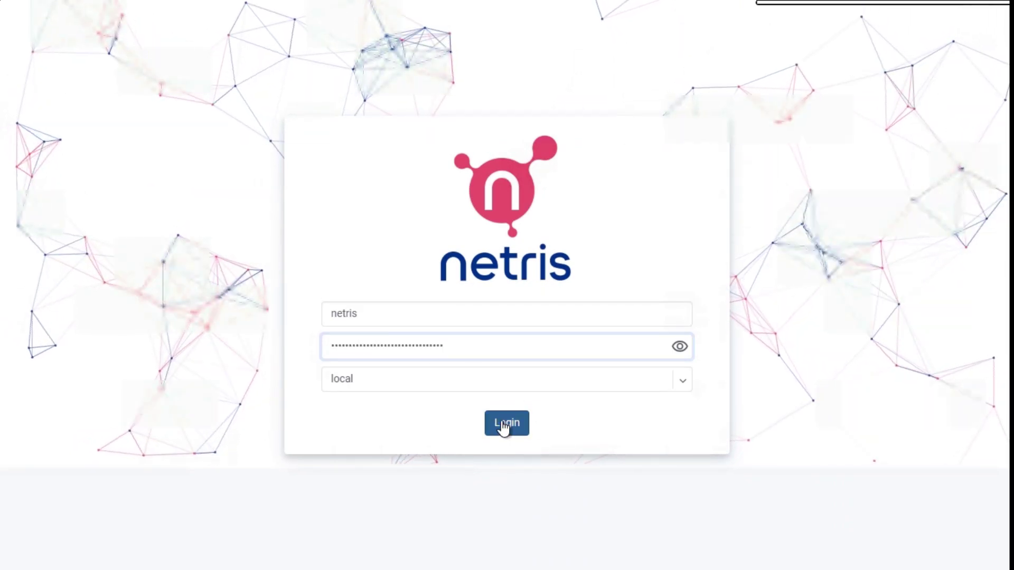
pyautogui.click(682, 381)
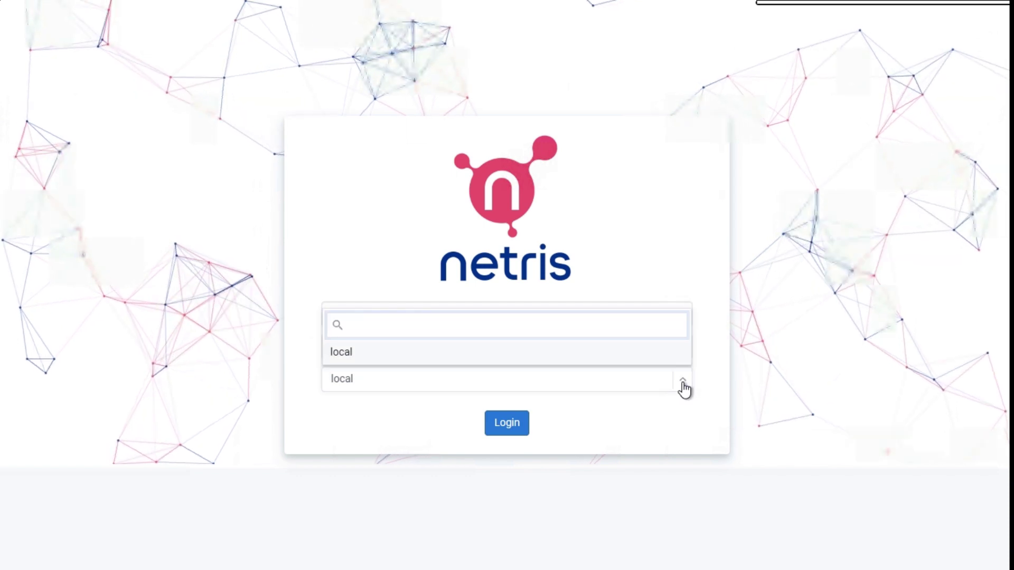
pyautogui.click(683, 384)
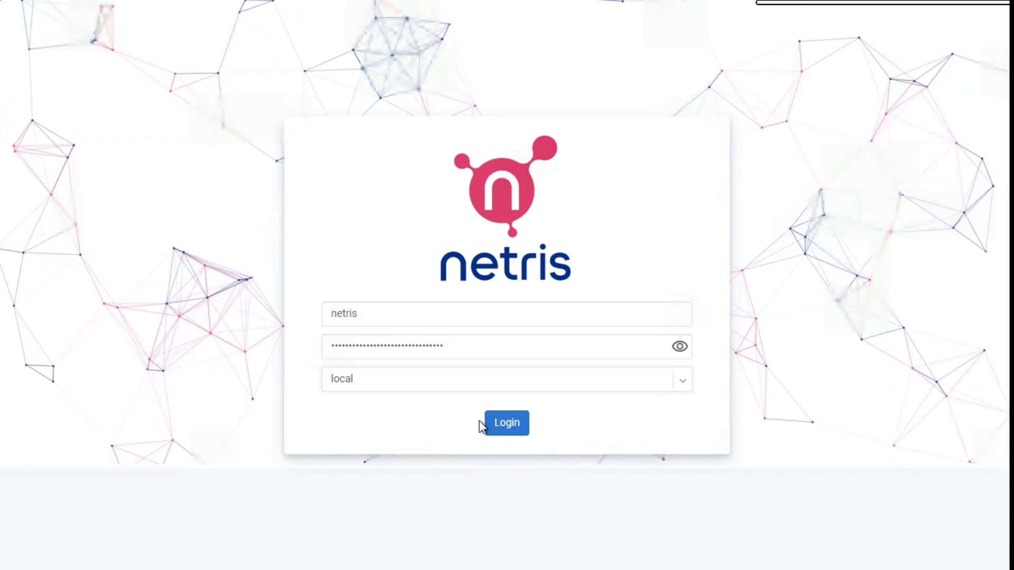
pyautogui.click(505, 424)
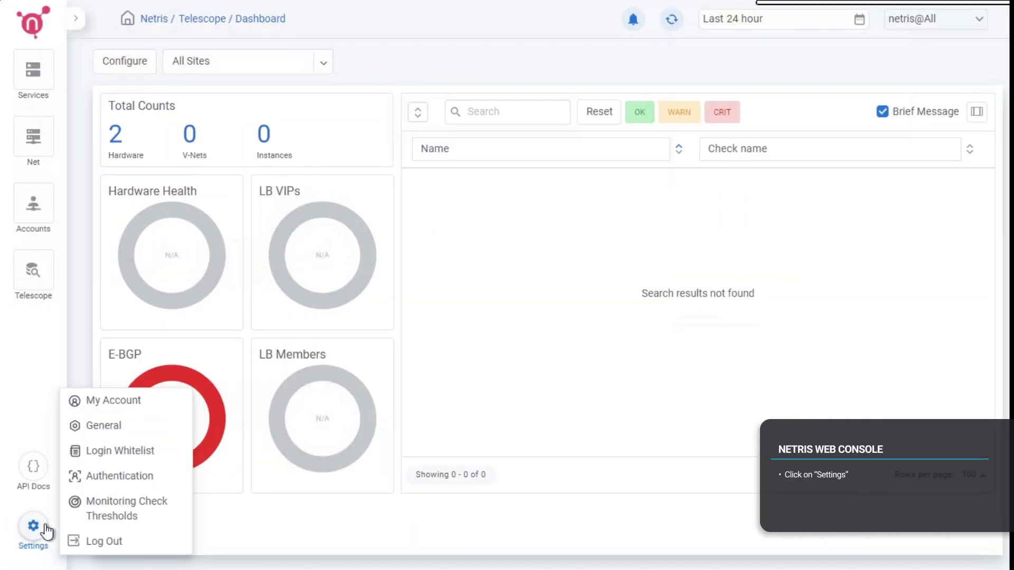
# - Change the account's login password by entering the current password and the new password with its confirmation, and save it
pyautogui.click(101, 408)
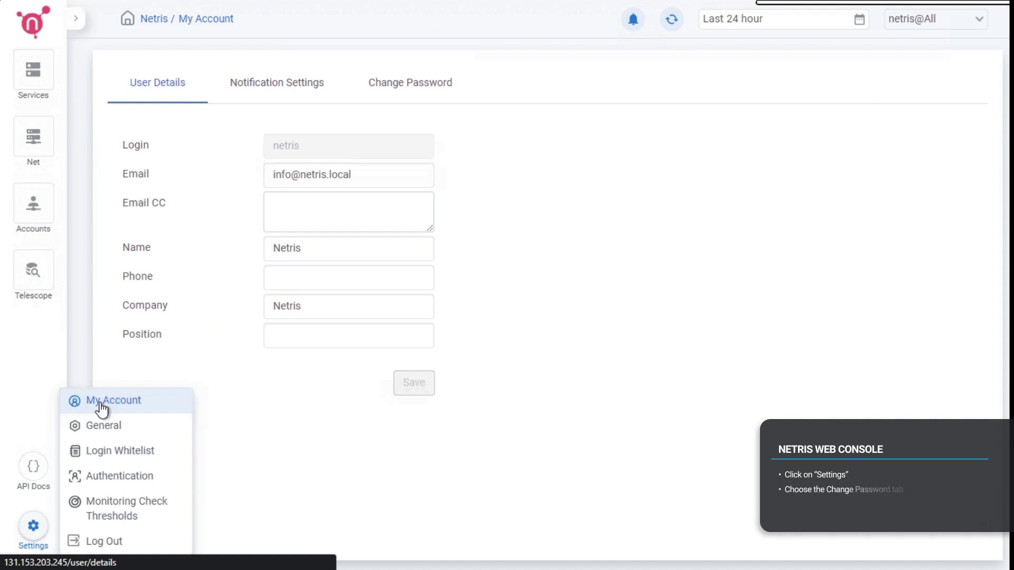
pyautogui.click(411, 88)
pyautogui.click(341, 147)
pyautogui.hotkey('ctrl', 'v')
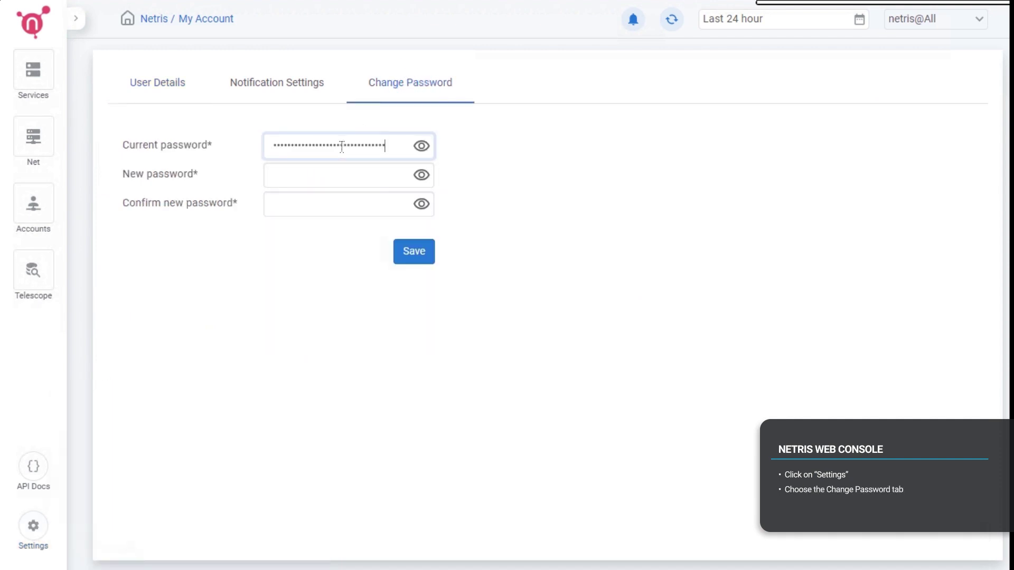
pyautogui.click(318, 182)
pyautogui.hotkey('ctrl', 'v')
pyautogui.click(346, 209)
pyautogui.hotkey('ctrl', 'v')
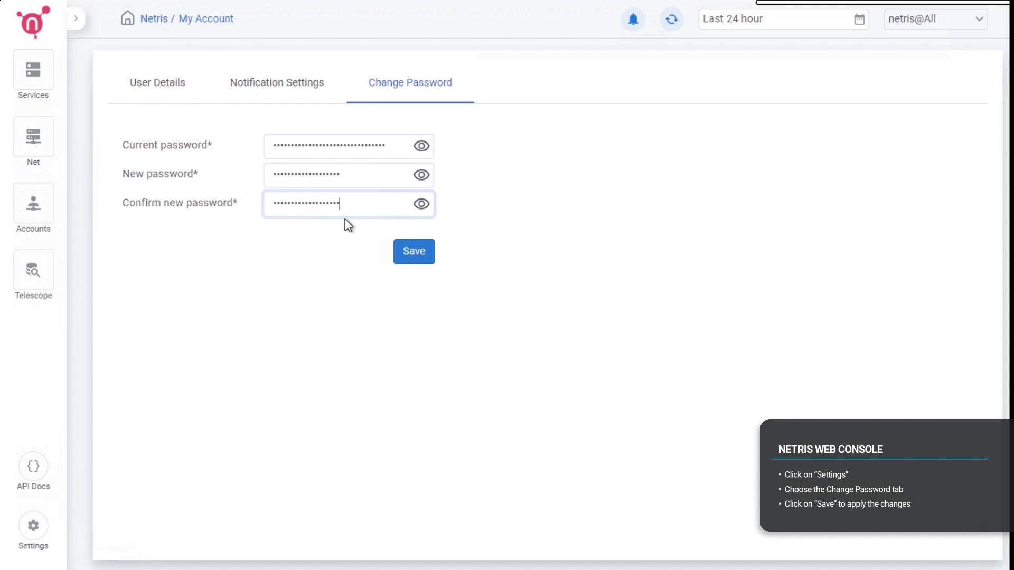
pyautogui.press('Return')
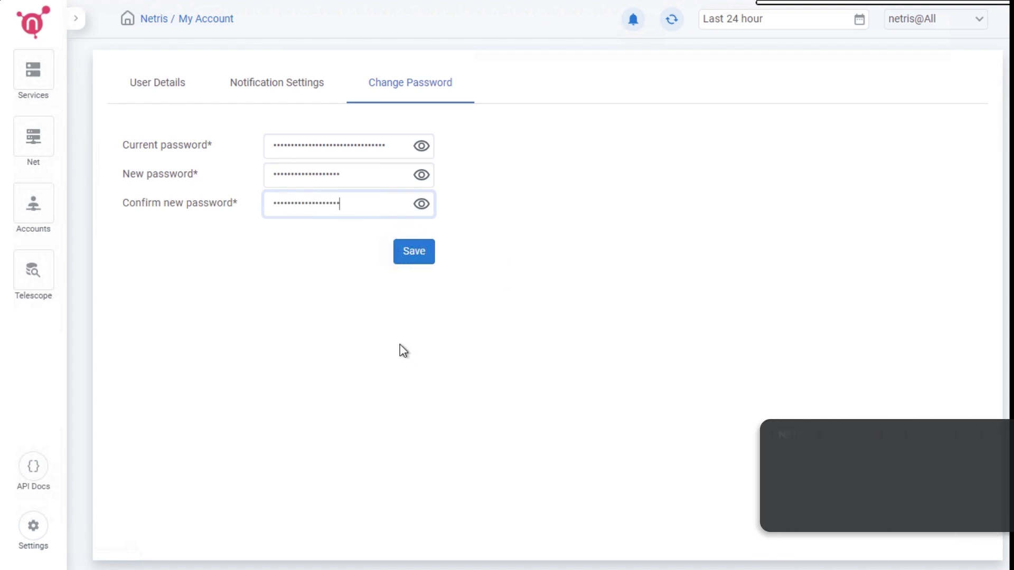
# - Add a user account named pnap with its e-mail, the Permit All permission group and edit access to All Tenants
pyautogui.moveTo(36, 226)
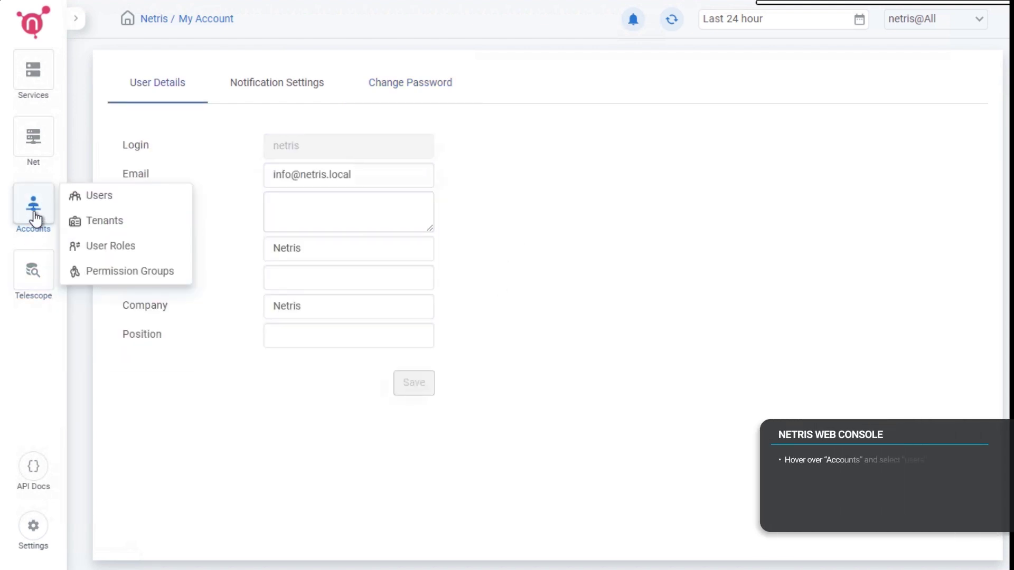
pyautogui.click(91, 196)
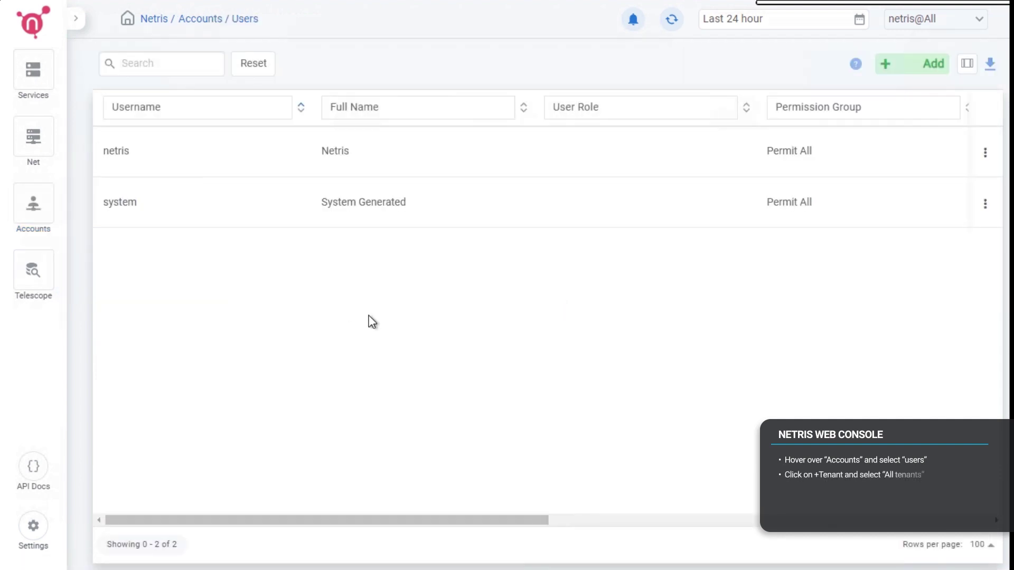
pyautogui.click(893, 62)
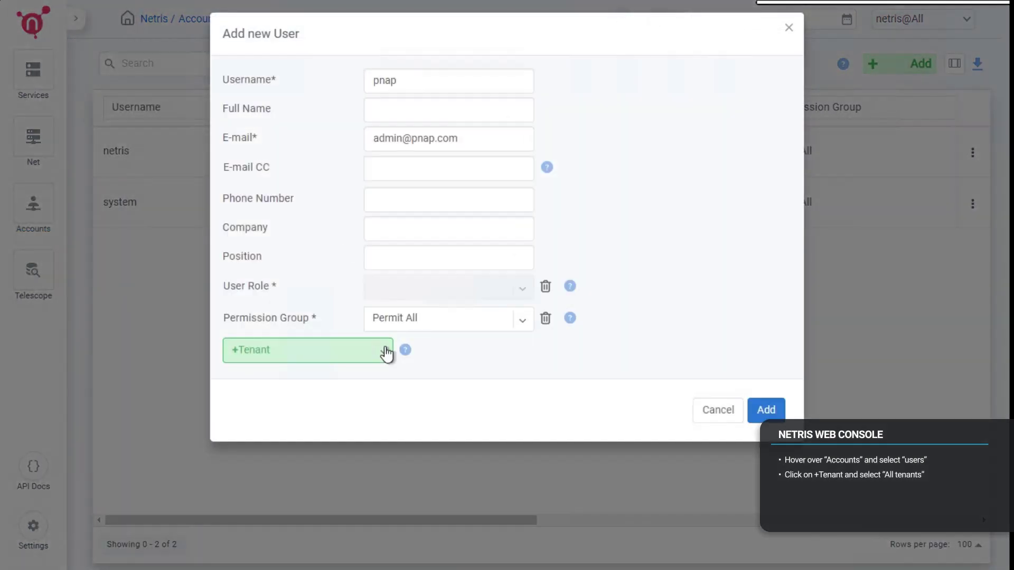
pyautogui.click(385, 351)
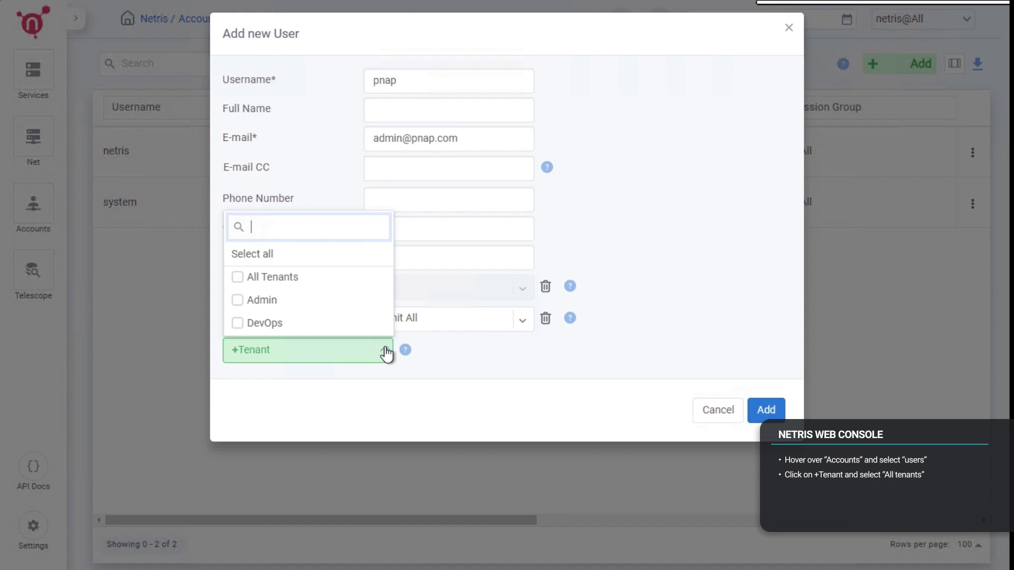
pyautogui.click(265, 277)
pyautogui.click(664, 293)
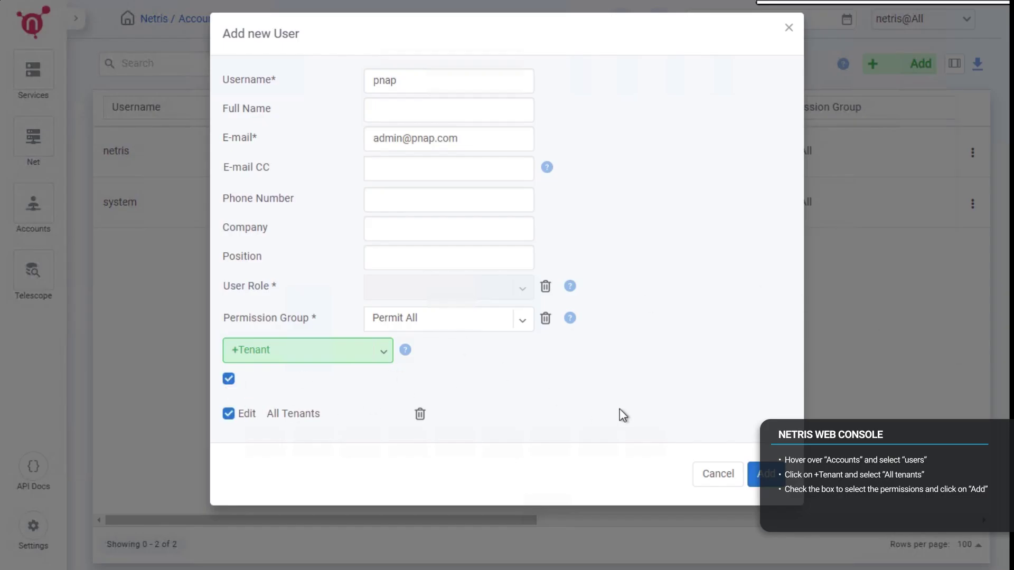
pyautogui.click(769, 474)
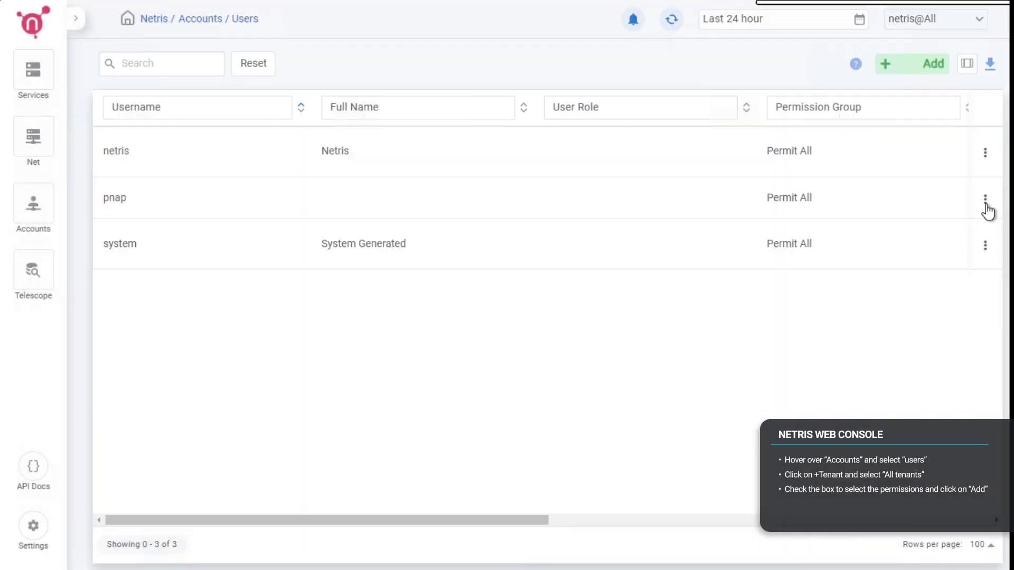
# - Set the login password for the pnap user, entering it in both password fields
pyautogui.click(986, 204)
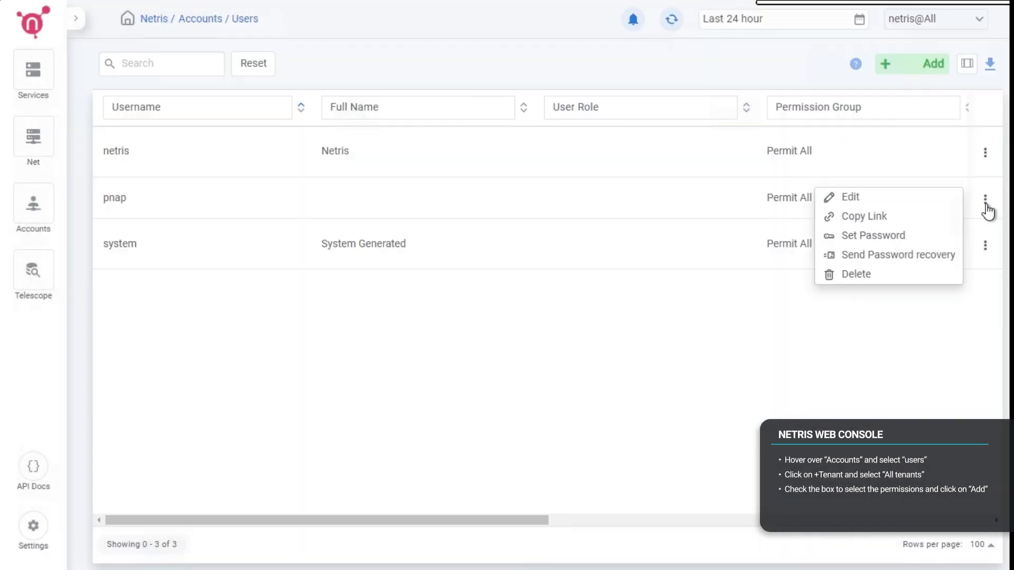
pyautogui.click(884, 238)
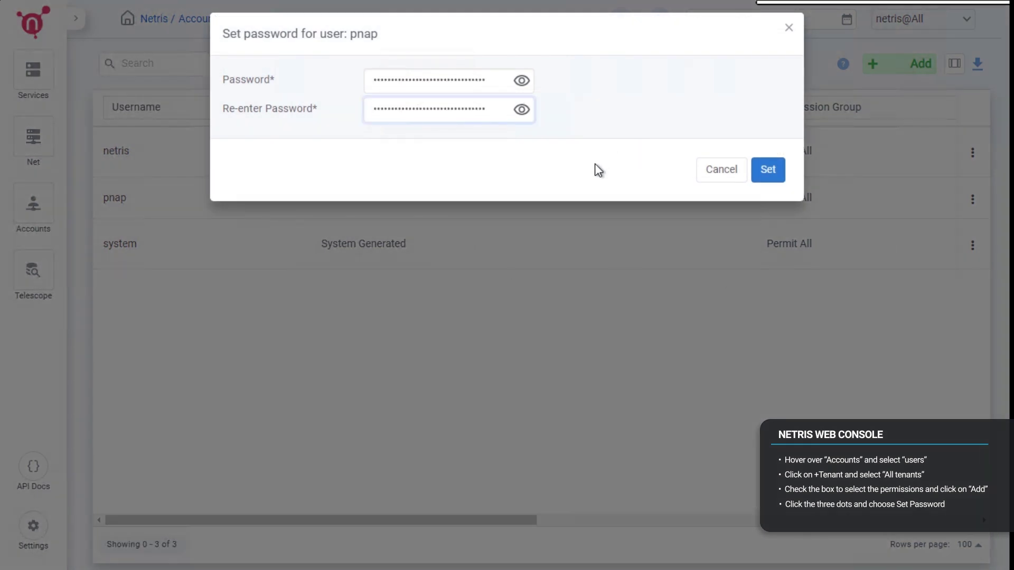
pyautogui.click(763, 170)
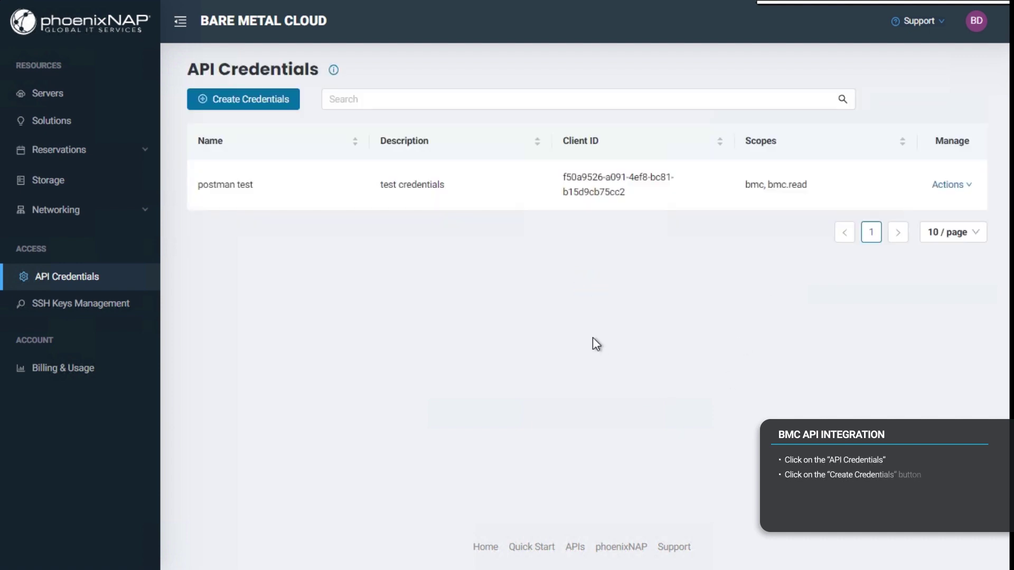
# - In the Bare Metal Cloud portal, create API credentials named Netris with the bmc and bmc.read scopes and copy the client ID
pyautogui.click(235, 103)
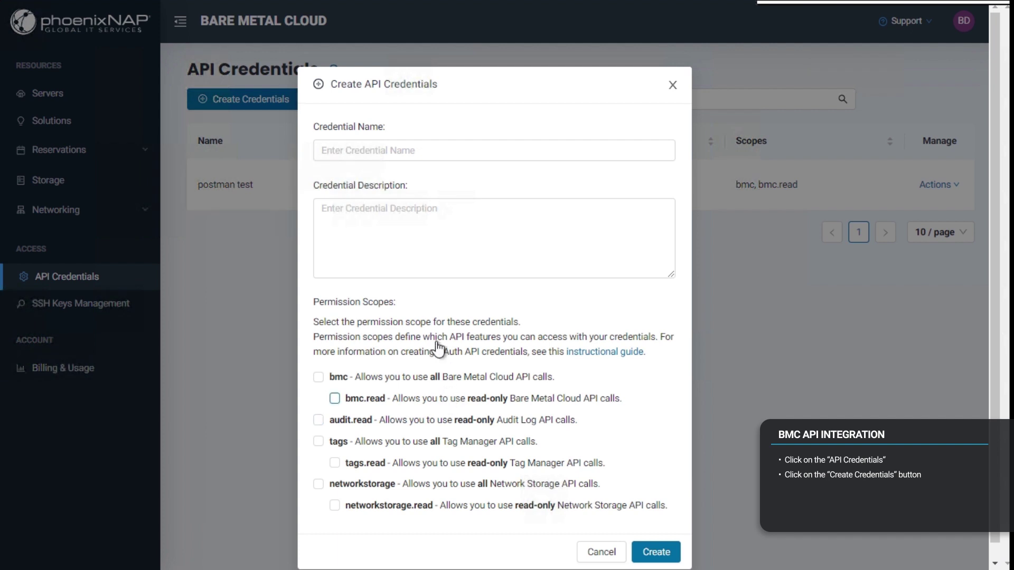
pyautogui.click(392, 152)
pyautogui.write('Netris')
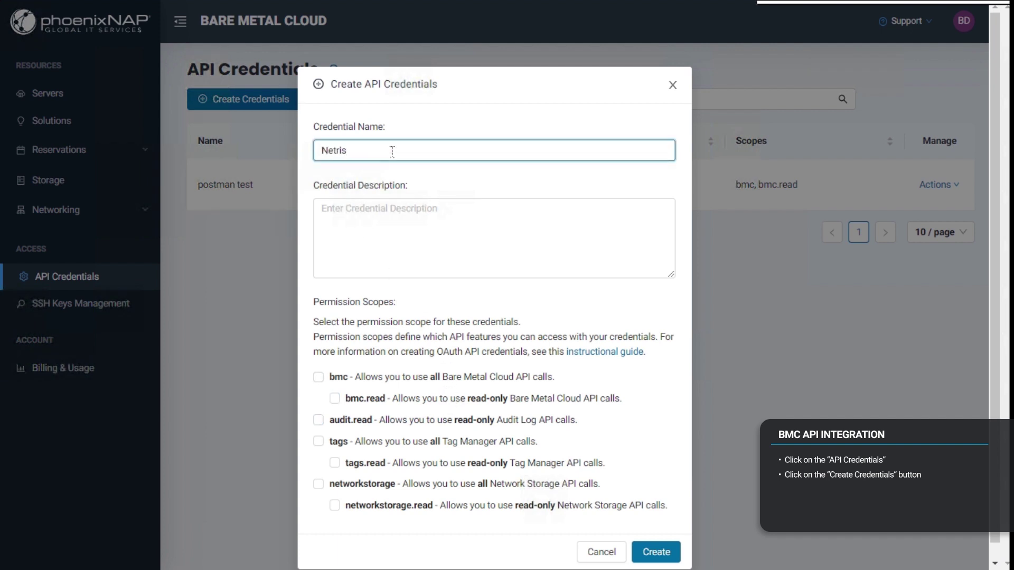
pyautogui.click(319, 377)
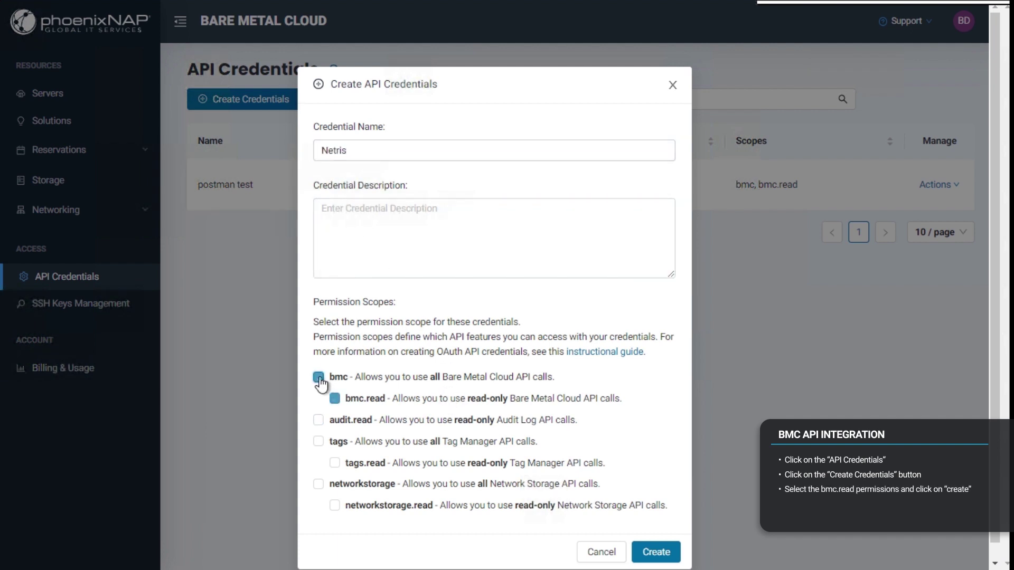
pyautogui.scroll(-1, 639, 412)
pyautogui.click(668, 532)
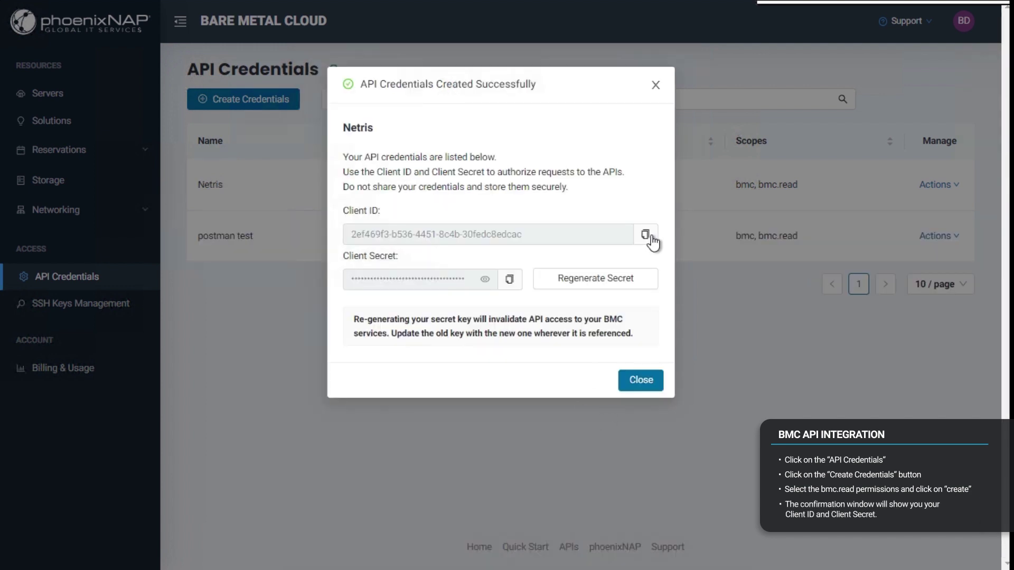
pyautogui.click(652, 238)
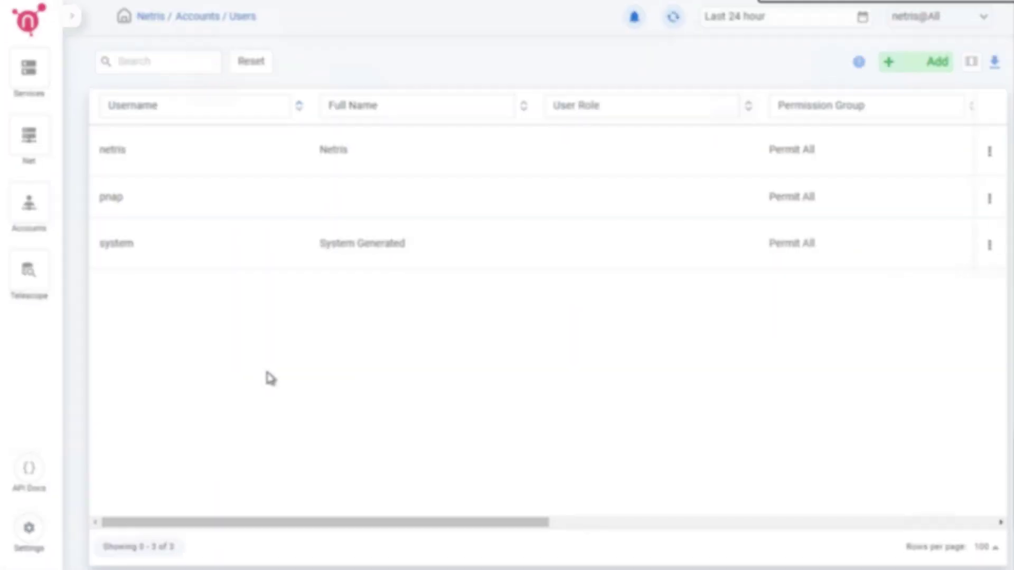
# - In the Netris web console, start a new site named BMC-PHX with public ASN 65000 and the PhoenixNAP BMC switch fabric
pyautogui.moveTo(33, 136)
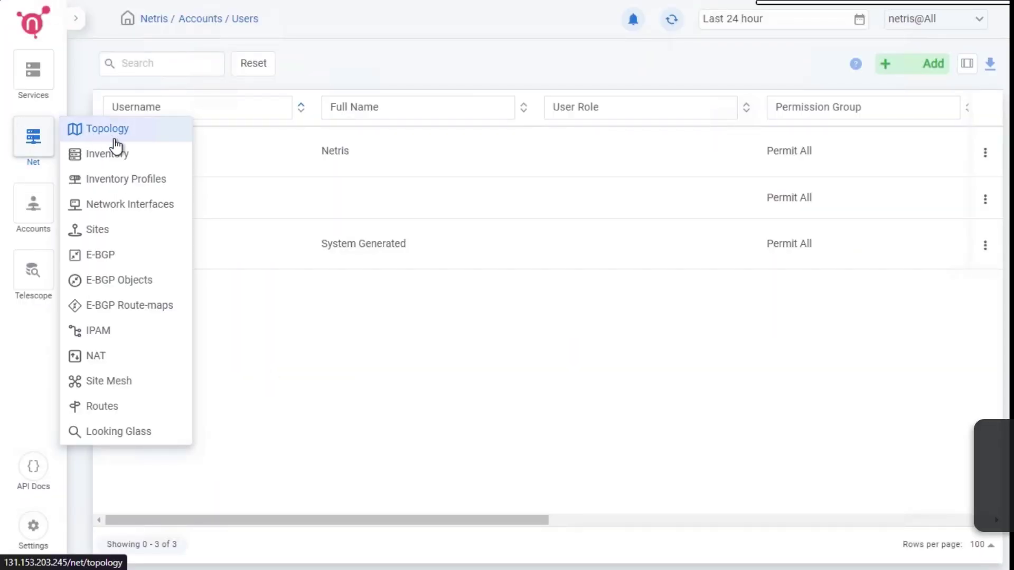
pyautogui.click(102, 230)
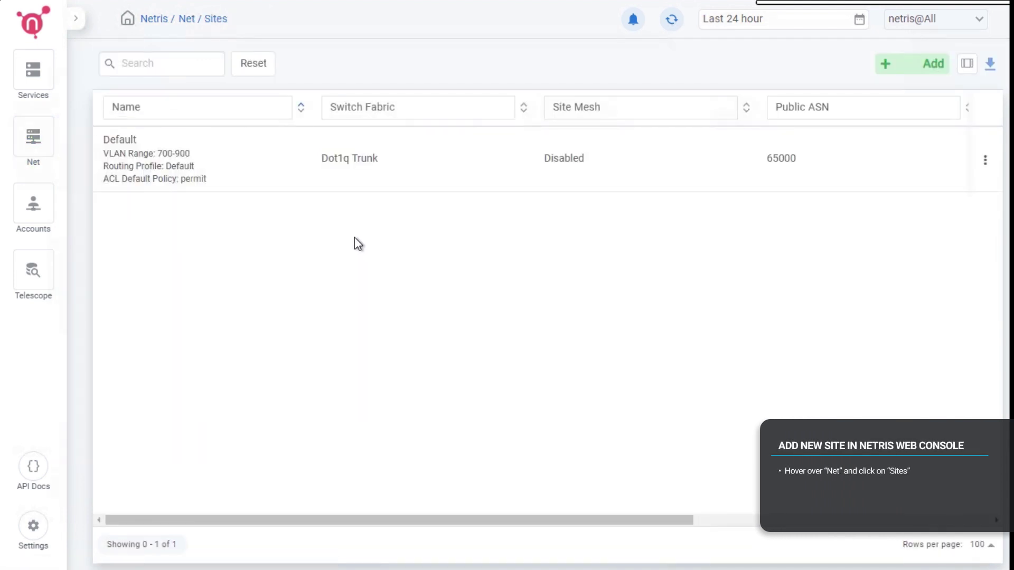
pyautogui.click(893, 64)
pyautogui.write('BMC-PHX')
pyautogui.press('Tab')
pyautogui.write('65000')
pyautogui.click(524, 285)
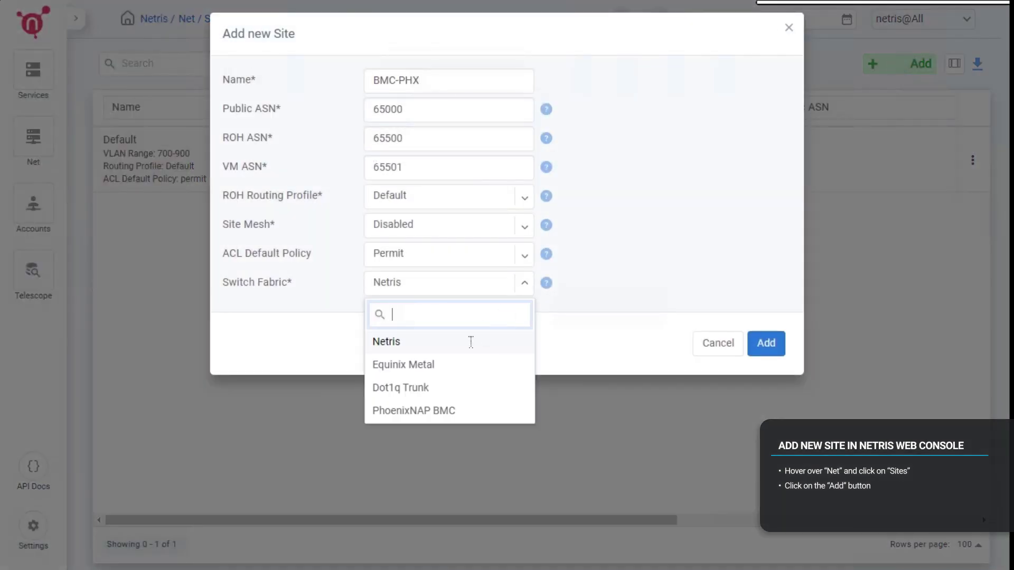
pyautogui.click(429, 412)
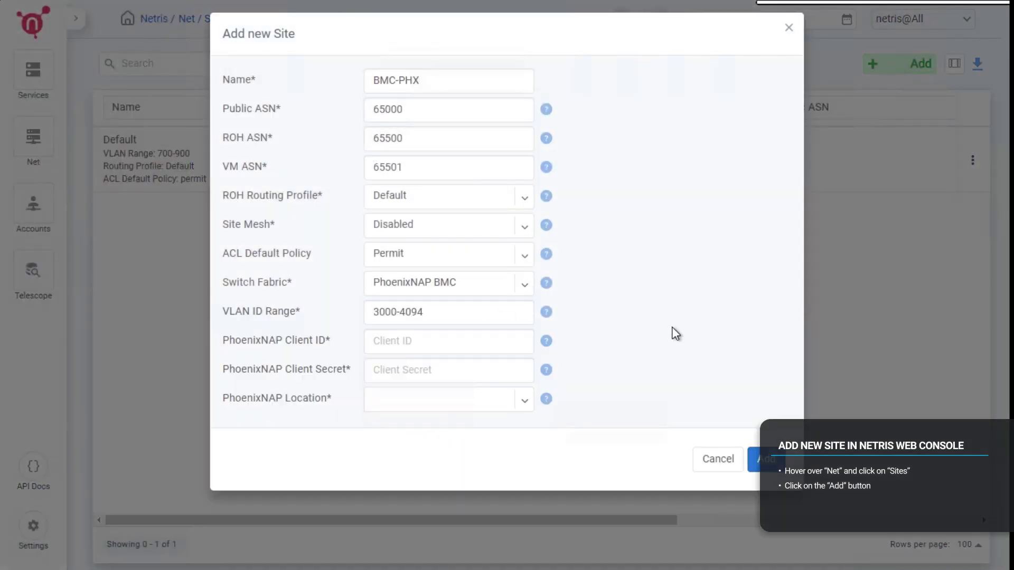
# - Paste the PhoenixNAP client ID and client secret into the new site's credential fields
pyautogui.hotkey('ctrl', 'v')
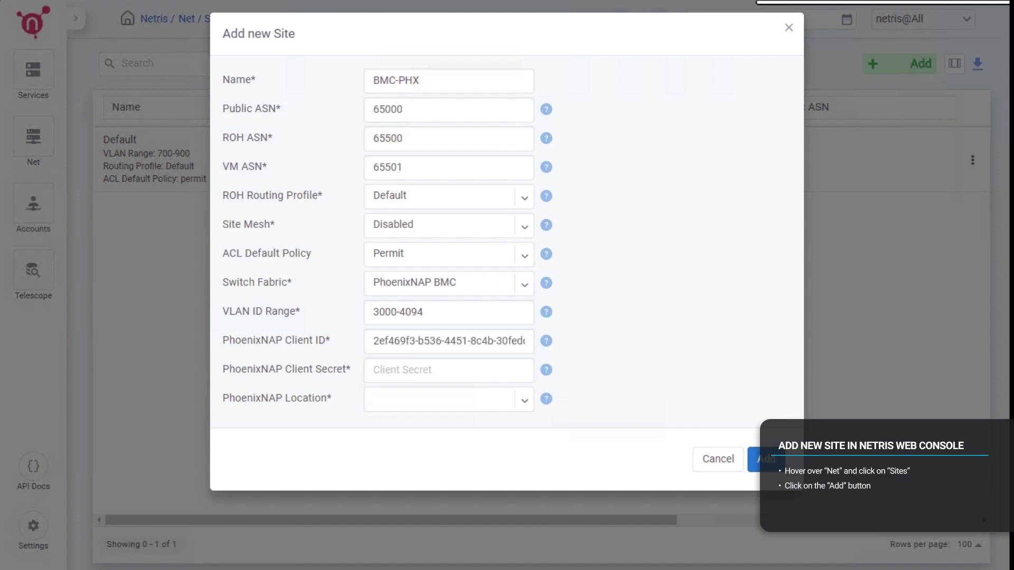
pyautogui.click(442, 365)
pyautogui.hotkey('ctrl', 'v')
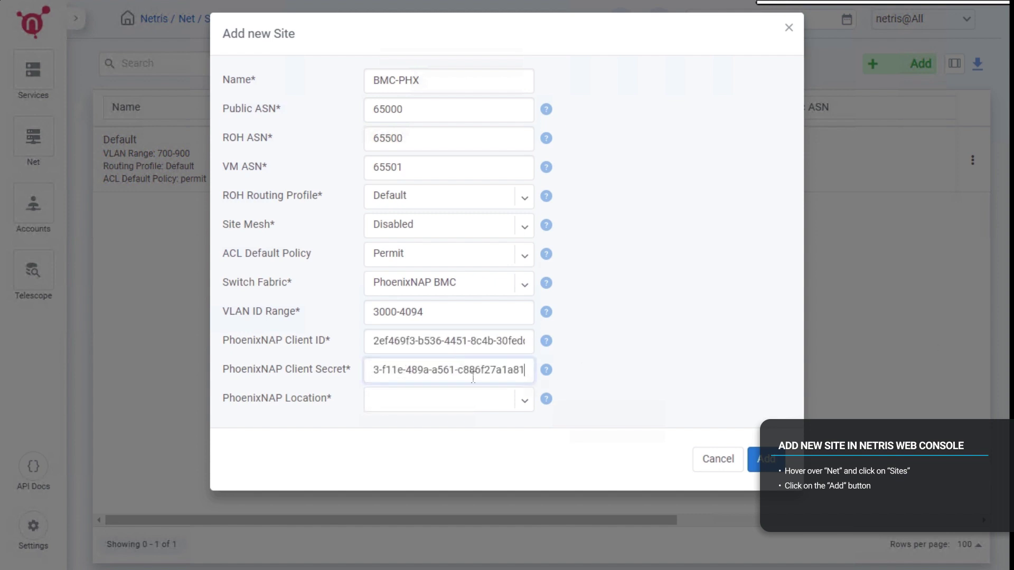
# - Set the new site's PhoenixNAP location to Phoenix (PHX) and add the site
pyautogui.click(533, 404)
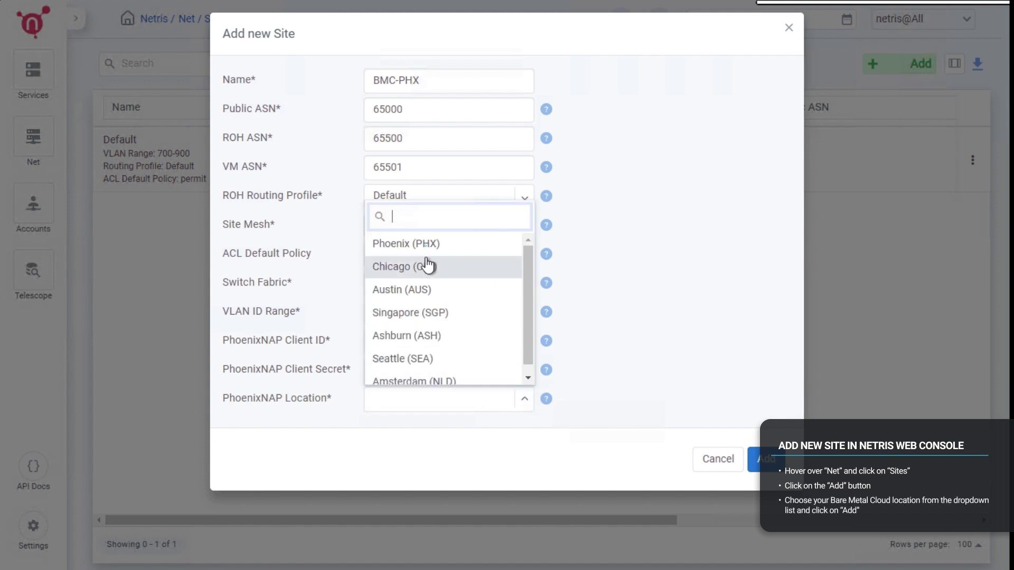
pyautogui.click(426, 245)
pyautogui.click(766, 458)
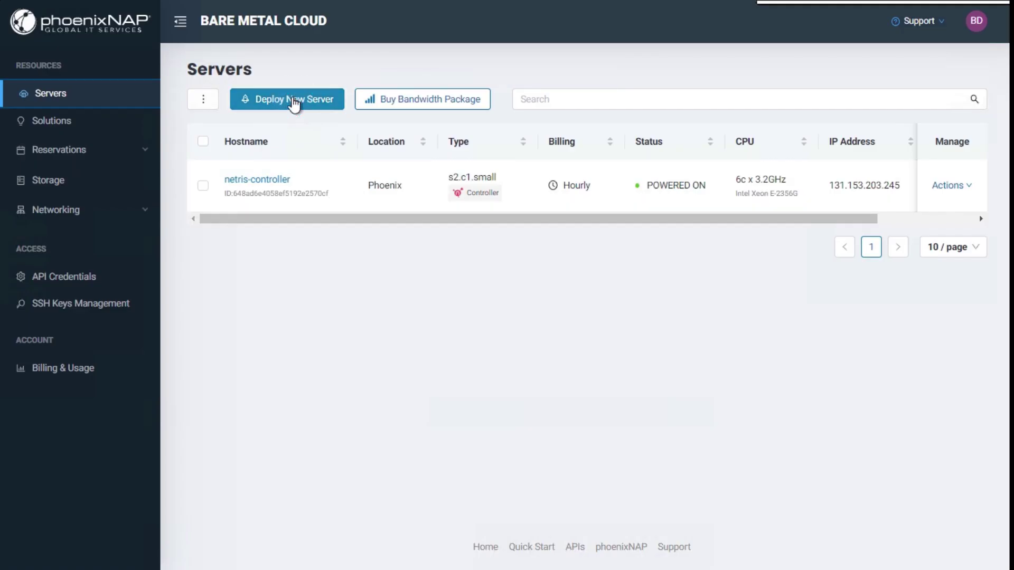
# - In the Bare Metal Cloud portal, start a new server deployment with Netris Softgate 1 Gbps as operating system and continue to the instance configuration
pyautogui.click(294, 104)
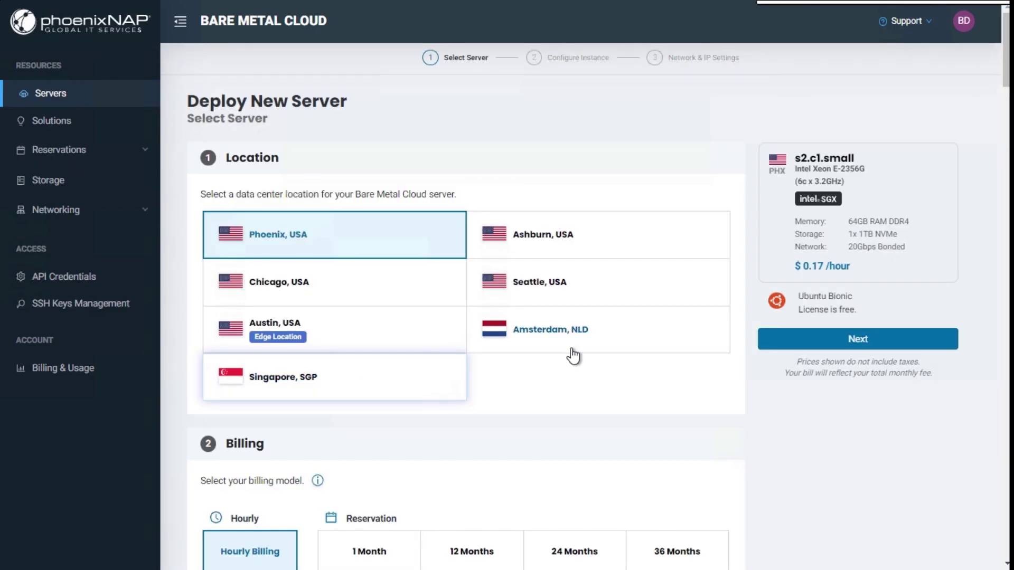
pyautogui.scroll(-6, 528, 350)
pyautogui.scroll(-6, 531, 349)
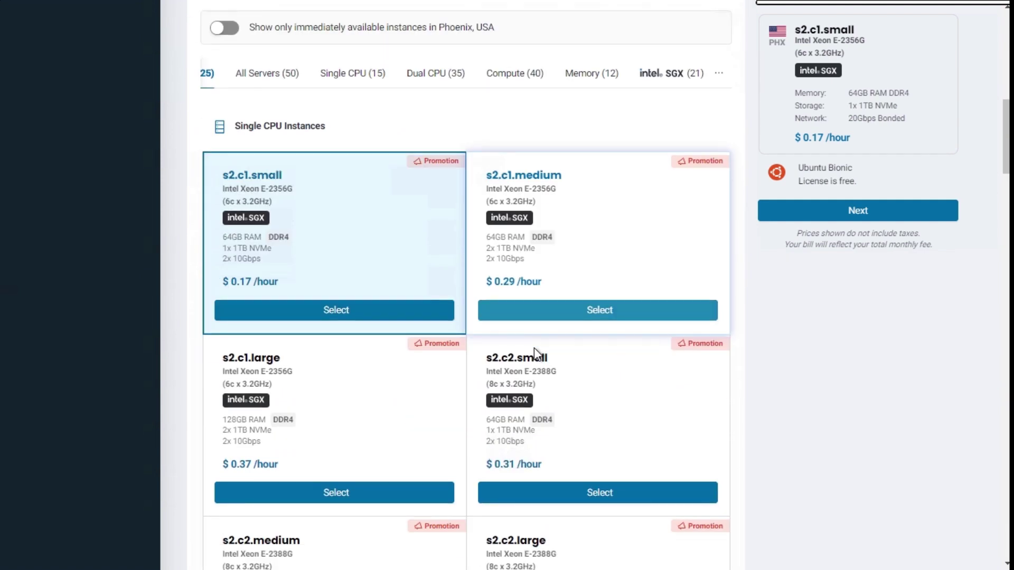
pyautogui.scroll(-20, 410, 326)
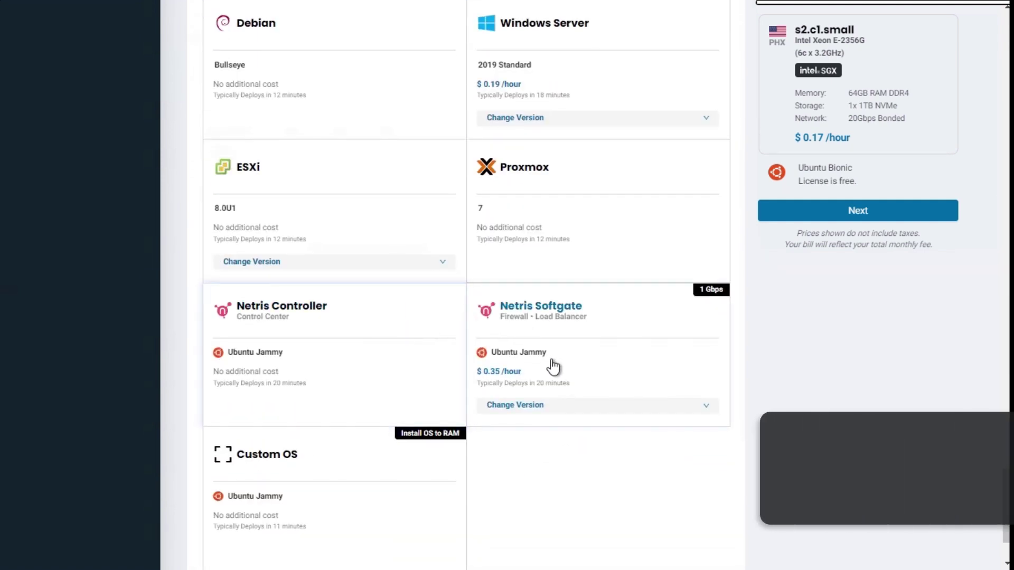
pyautogui.click(605, 413)
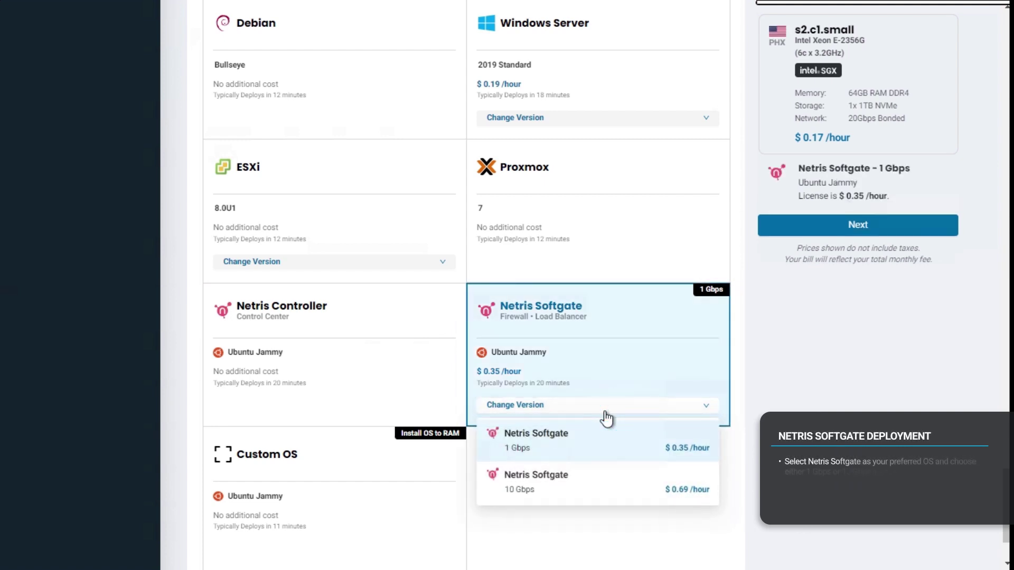
pyautogui.click(532, 446)
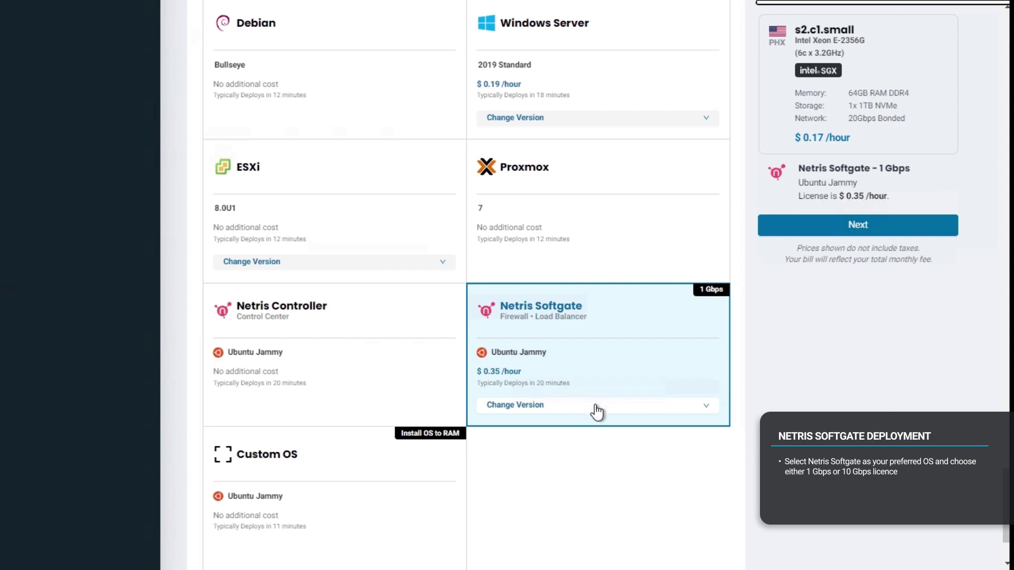
pyautogui.click(872, 222)
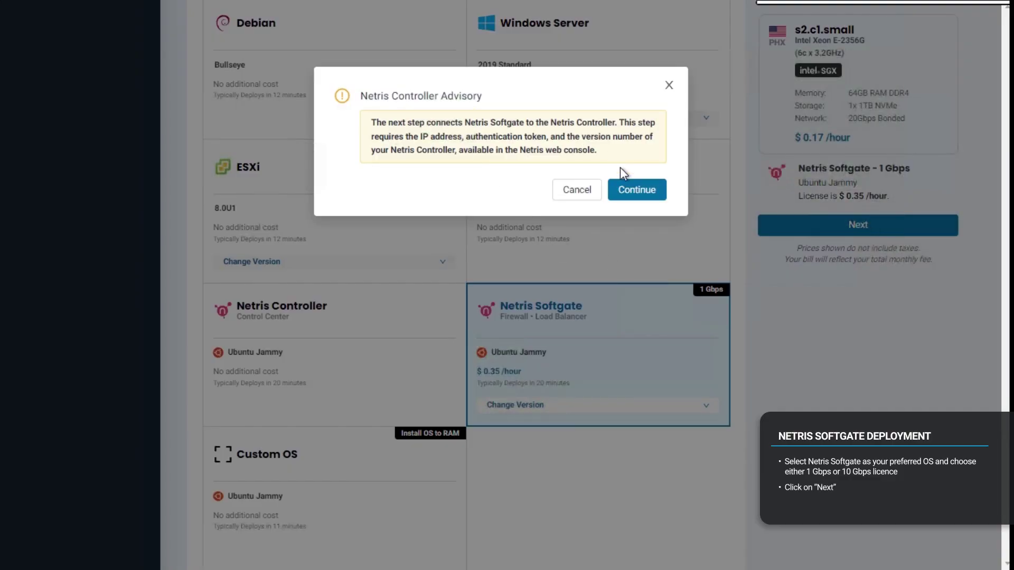
pyautogui.click(625, 183)
# - Set the server's hostname to netris-softgate1 and its Netris Controller IP address to 131.153.203.245
pyautogui.write('netris-softgate1')
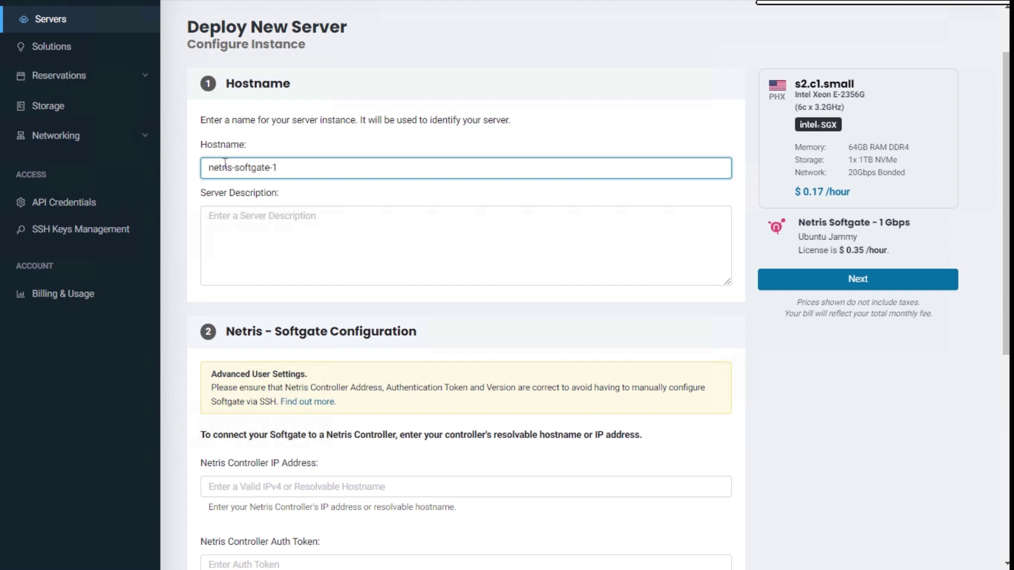
pyautogui.scroll(-4, 449, 328)
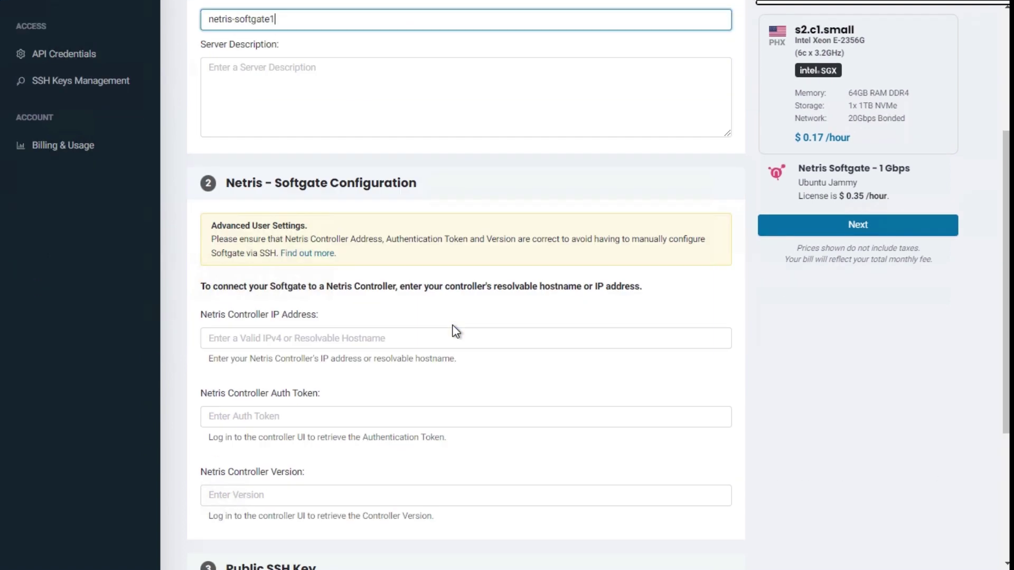
pyautogui.click(281, 263)
pyautogui.hotkey('ctrl', 'v')
pyautogui.click(354, 342)
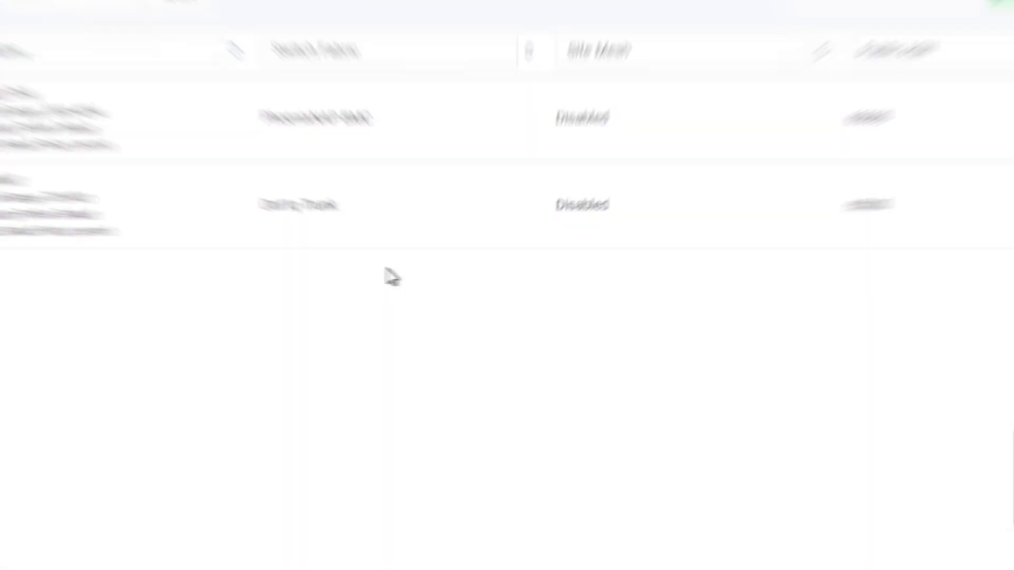
# - From softgate1-default's install agent command in the Netris web console, copy the auth token and version 3.4.1-001 into the server's Softgate configuration
pyautogui.moveTo(32, 145)
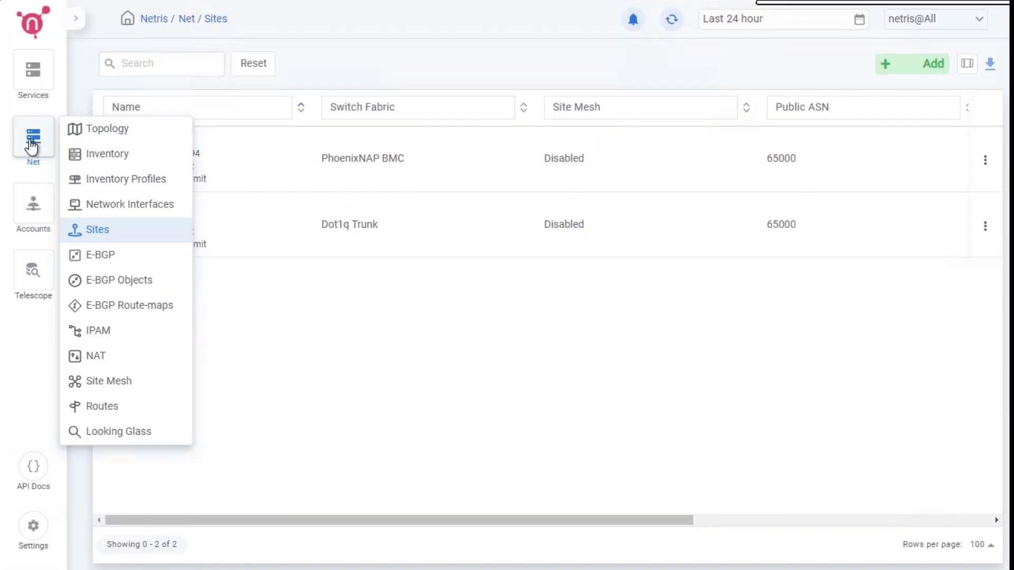
pyautogui.click(116, 154)
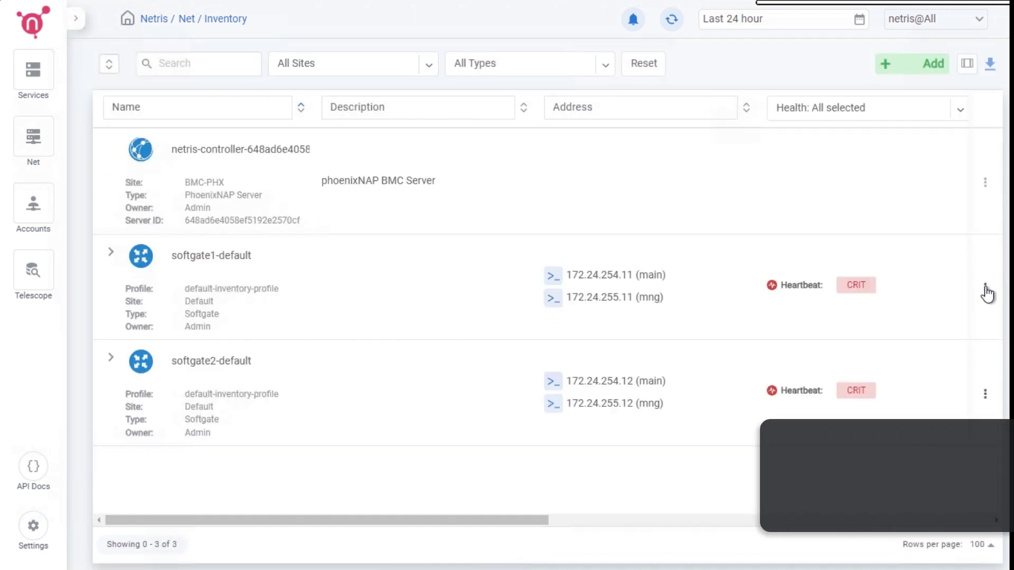
pyautogui.click(986, 290)
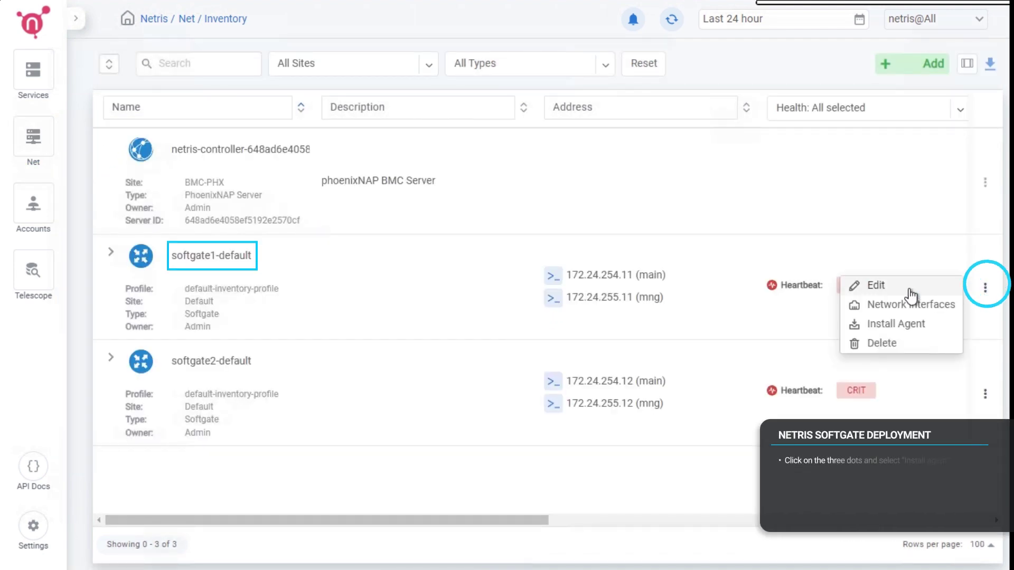
pyautogui.click(878, 325)
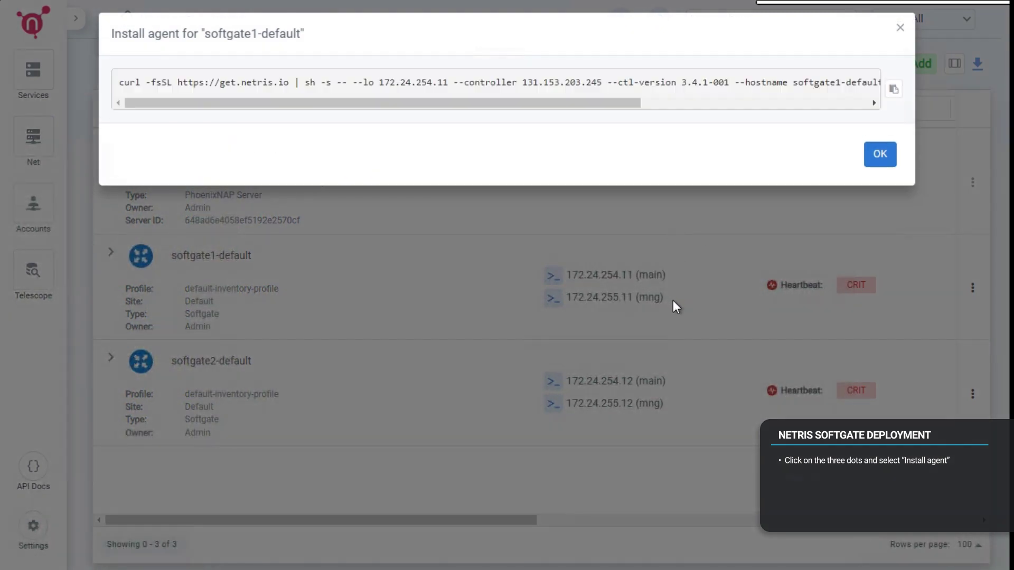
pyautogui.moveTo(556, 103); pyautogui.dragTo(797, 108)
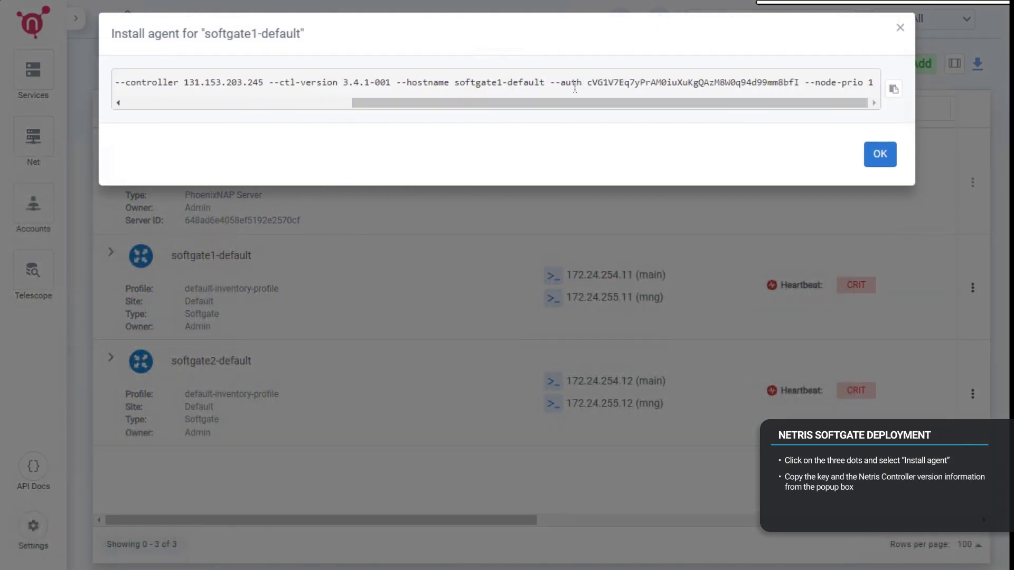
pyautogui.moveTo(591, 83); pyautogui.dragTo(658, 82)
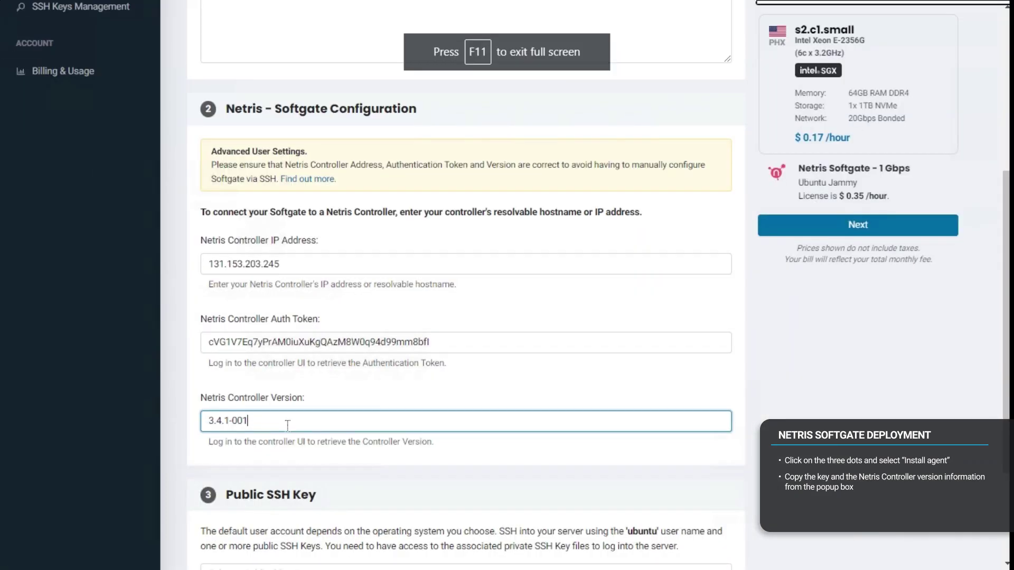
# - Select the public SSH key for the Softgate instance and deploy the server with the default network settings
pyautogui.click(280, 507)
pyautogui.click(244, 527)
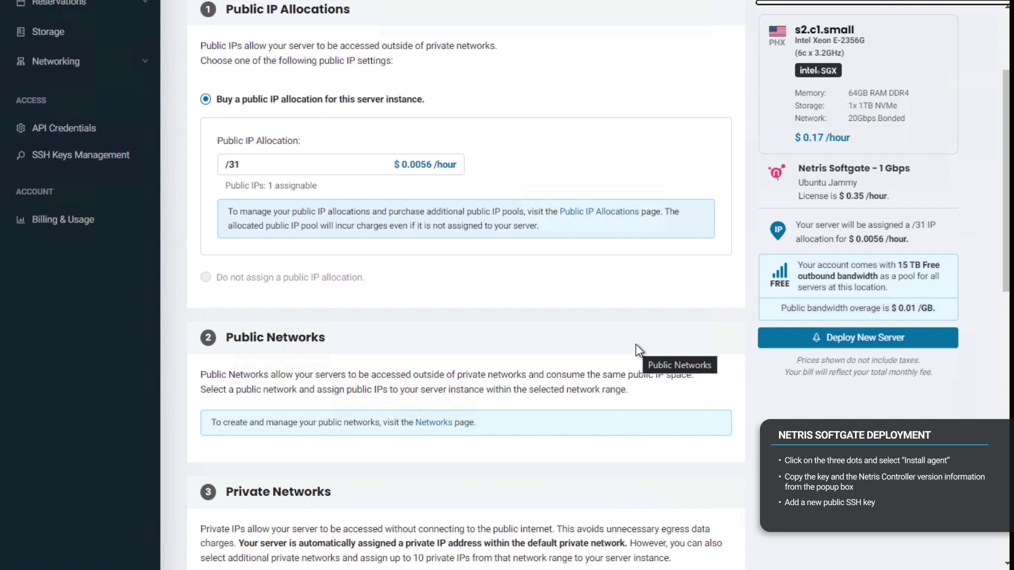
pyautogui.scroll(-10, 639, 351)
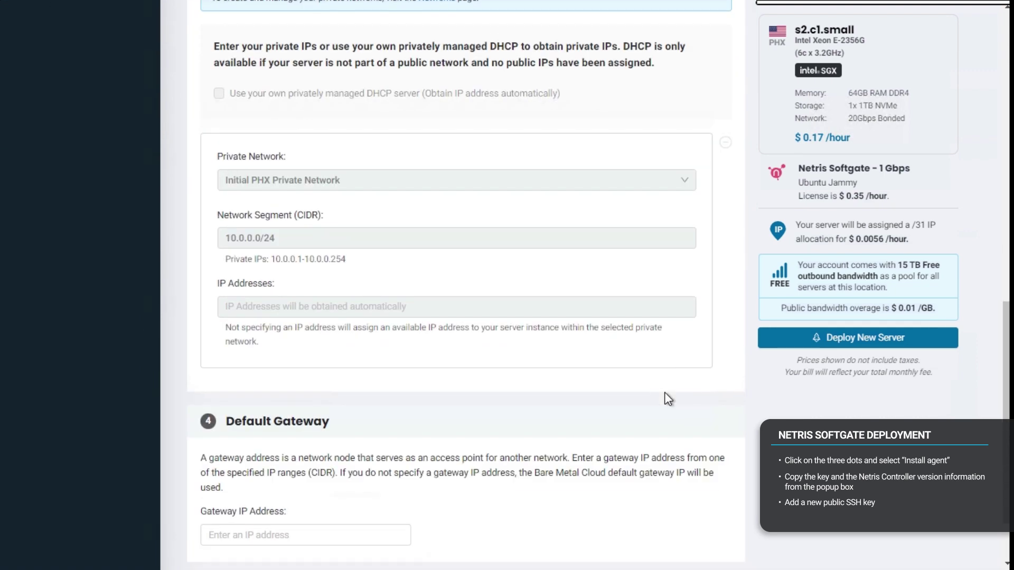
pyautogui.scroll(-2, 671, 412)
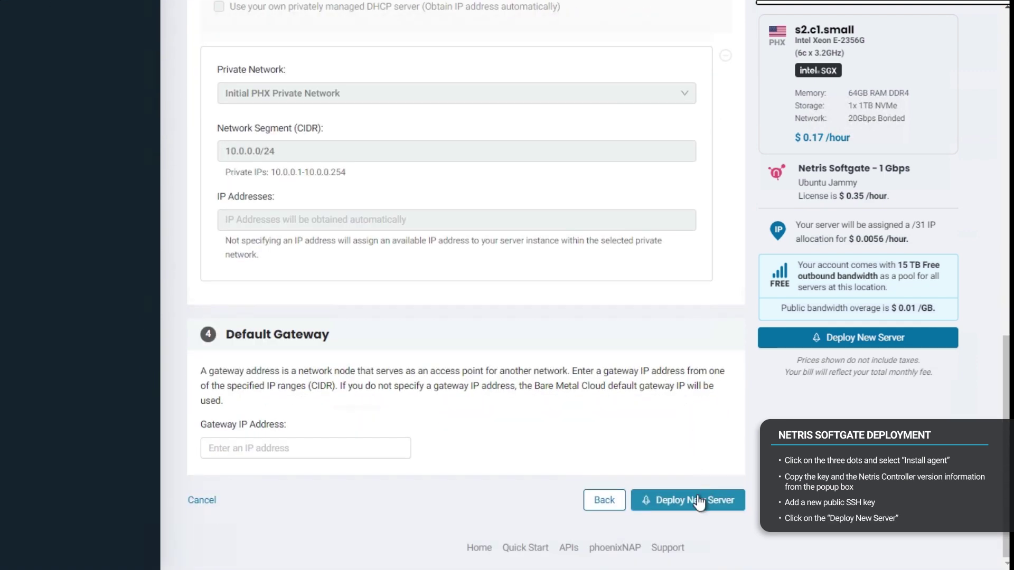
pyautogui.click(699, 501)
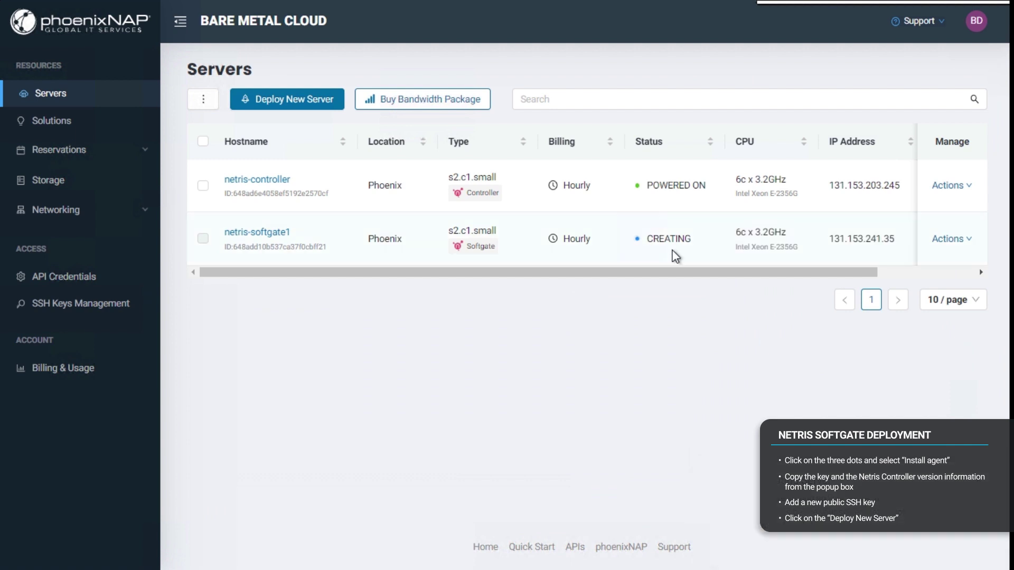